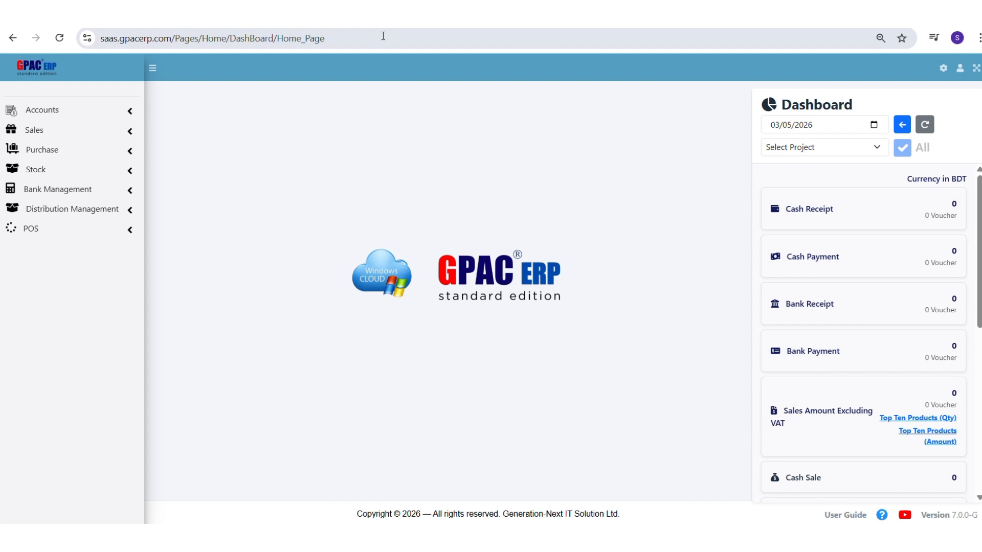
# Open the Stock Adjustment form and look through the physical and software stock of the listed items
pyautogui.click(75, 168)
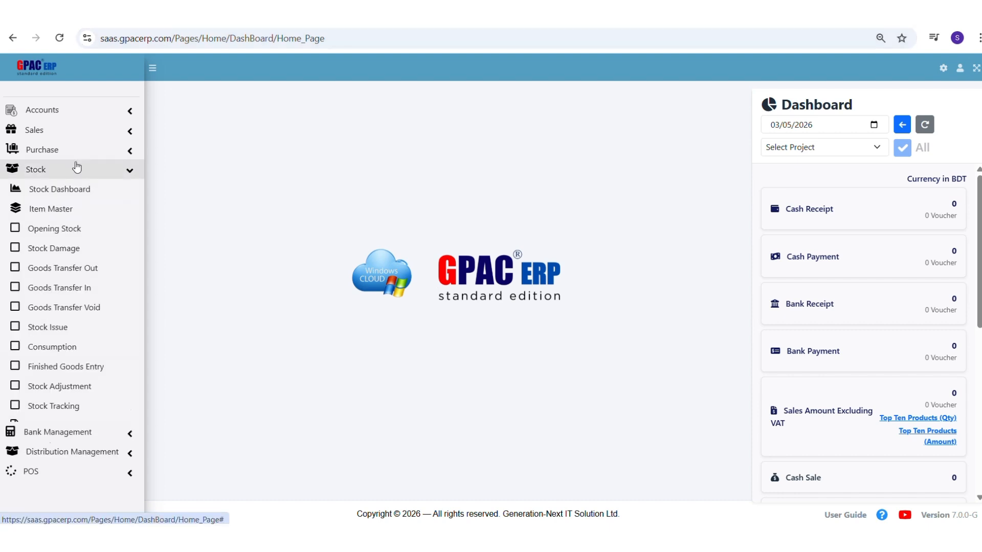
pyautogui.click(84, 393)
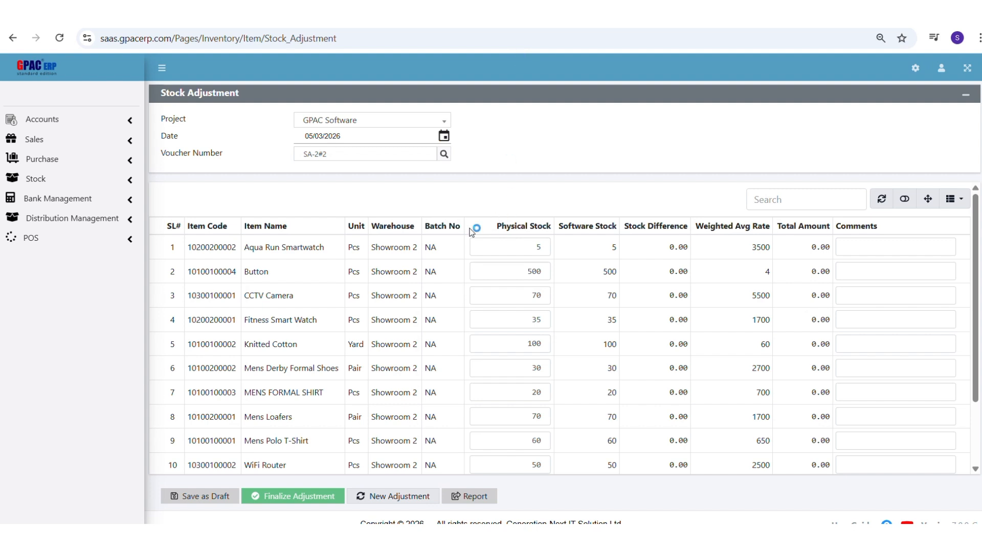
pyautogui.scroll(-1, 471, 232)
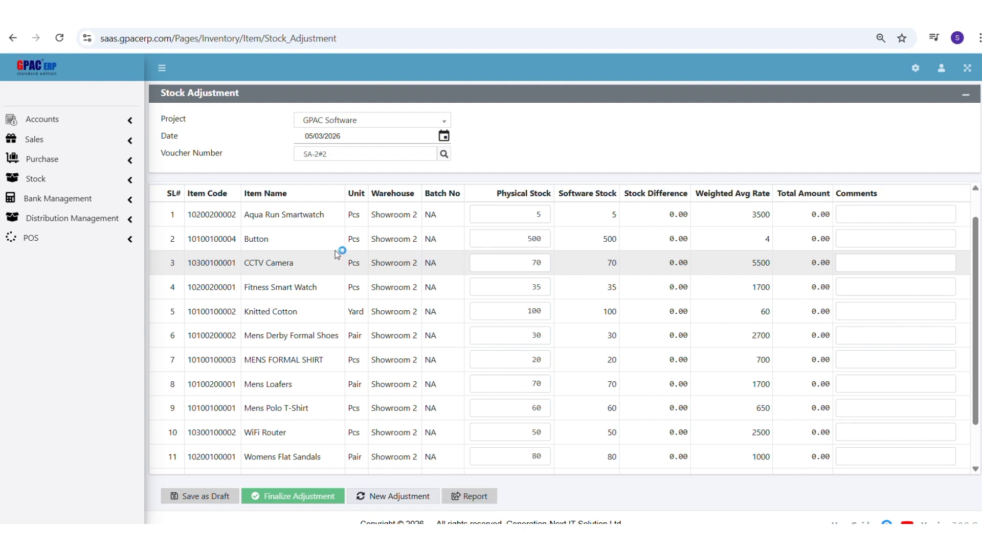
pyautogui.scroll(-2, 335, 251)
pyautogui.scroll(1, 335, 250)
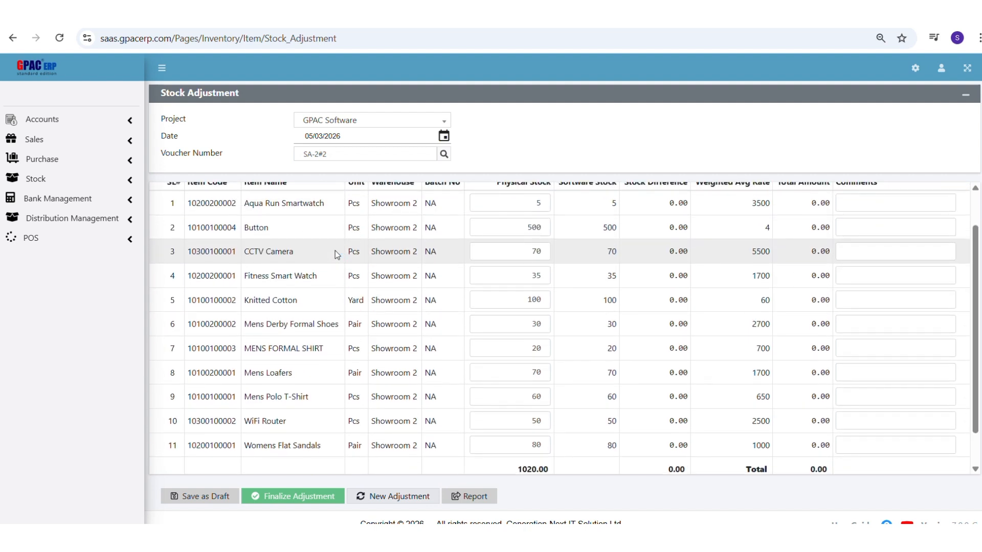
pyautogui.scroll(1, 324, 252)
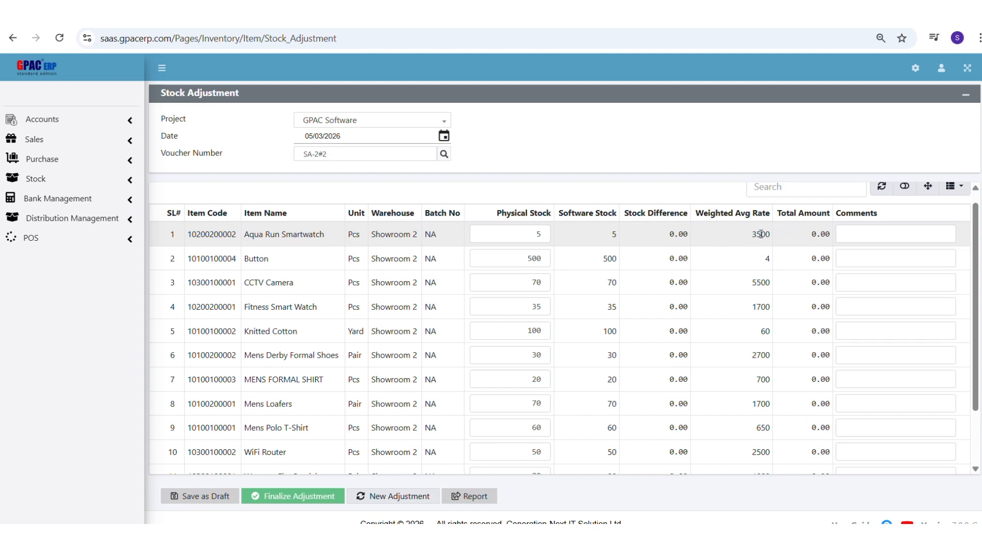
pyautogui.scroll(-2, 647, 360)
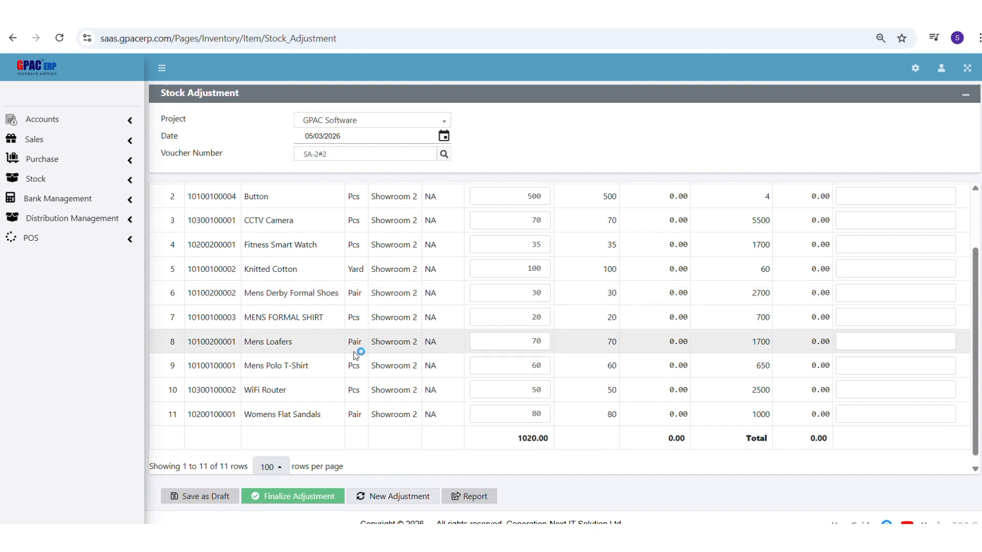
# Set the physical stock of Mens Loafers to 60
pyautogui.click(543, 340)
pyautogui.press('BackSpace')
pyautogui.press('BackSpace')
pyautogui.write('60')
pyautogui.press('Return')
pyautogui.scroll(2, 664, 335)
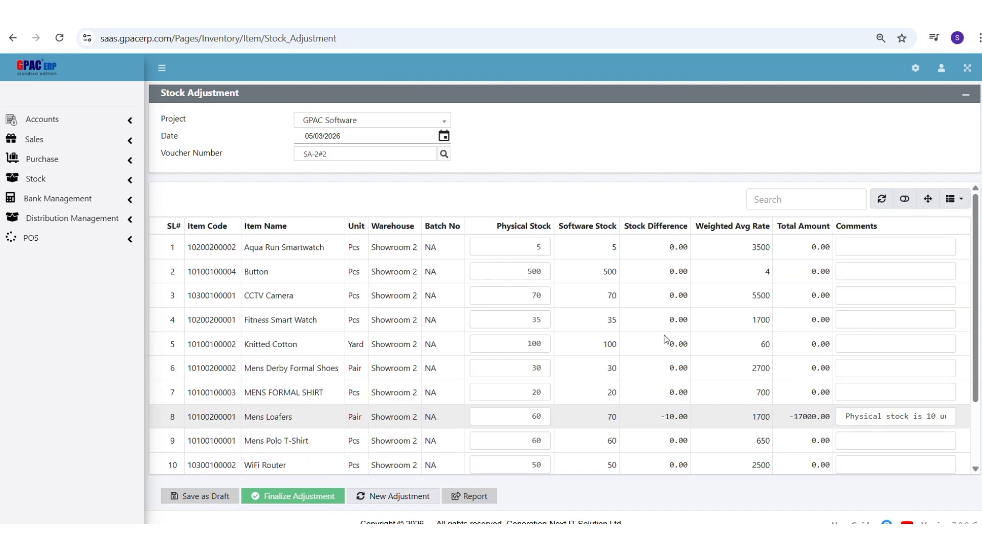
# Set the physical stock of MENS FORMAL SHIRT to 25
pyautogui.scroll(-1, 664, 336)
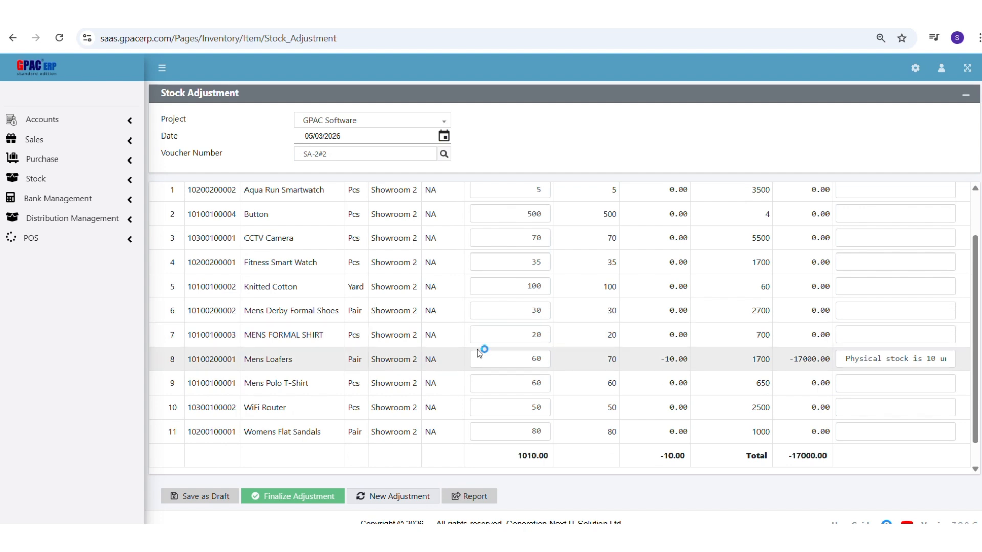
pyautogui.click(541, 328)
pyautogui.press('BackSpace')
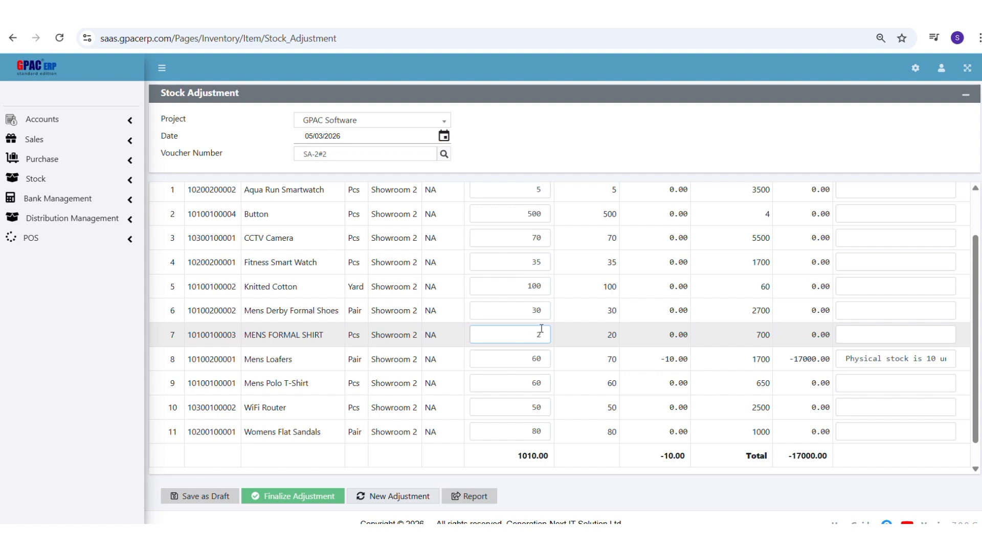
pyautogui.write('5')
pyautogui.click(559, 336)
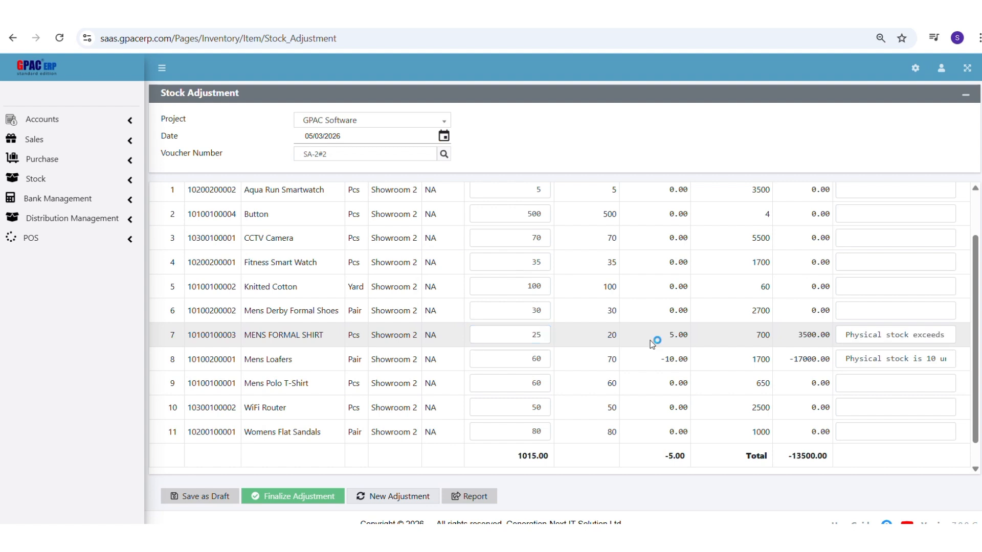
# Check the adjusted item rows and save the stock adjustment voucher as a draft
pyautogui.scroll(2, 652, 344)
pyautogui.scroll(-1, 652, 345)
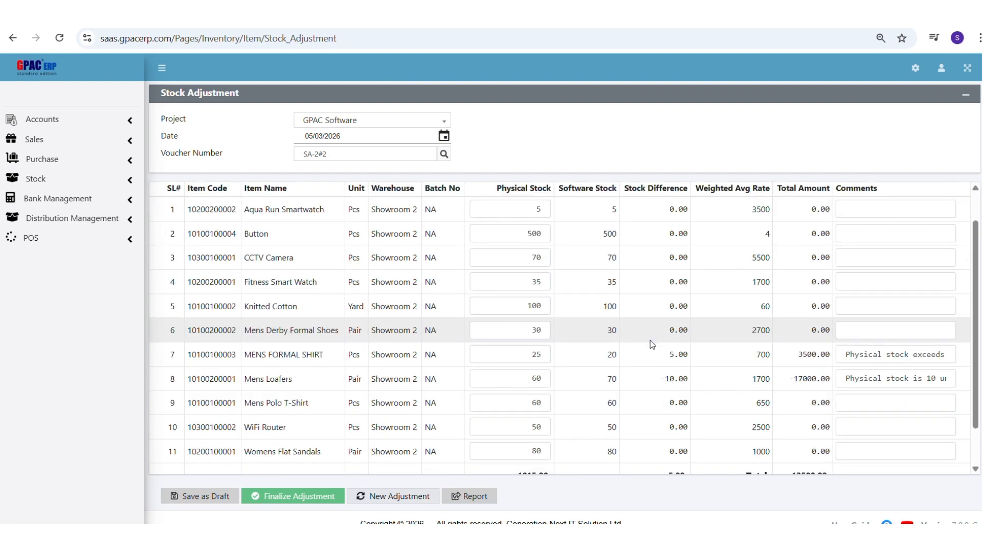
pyautogui.scroll(-1, 652, 345)
pyautogui.scroll(-1, 652, 345)
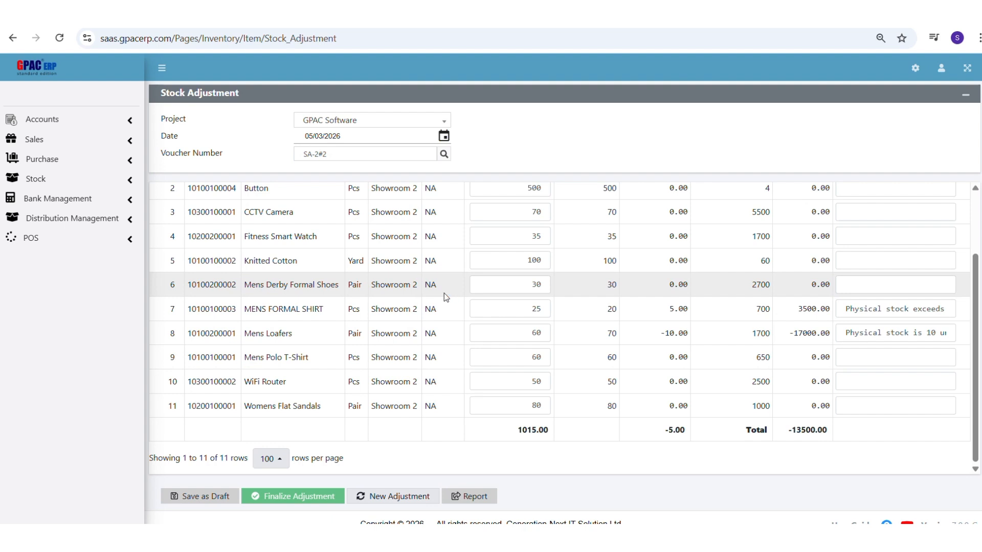
pyautogui.scroll(3, 444, 294)
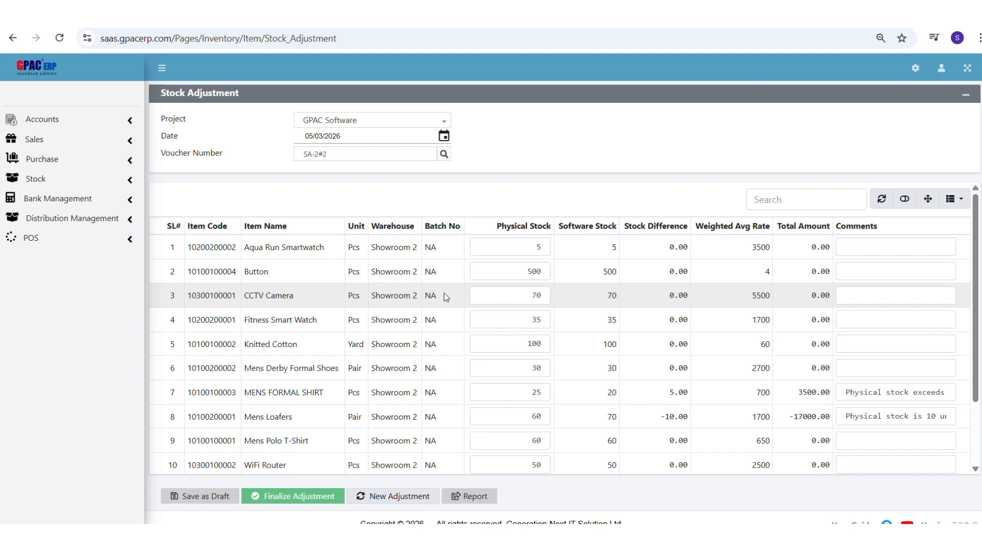
pyautogui.scroll(-3, 444, 293)
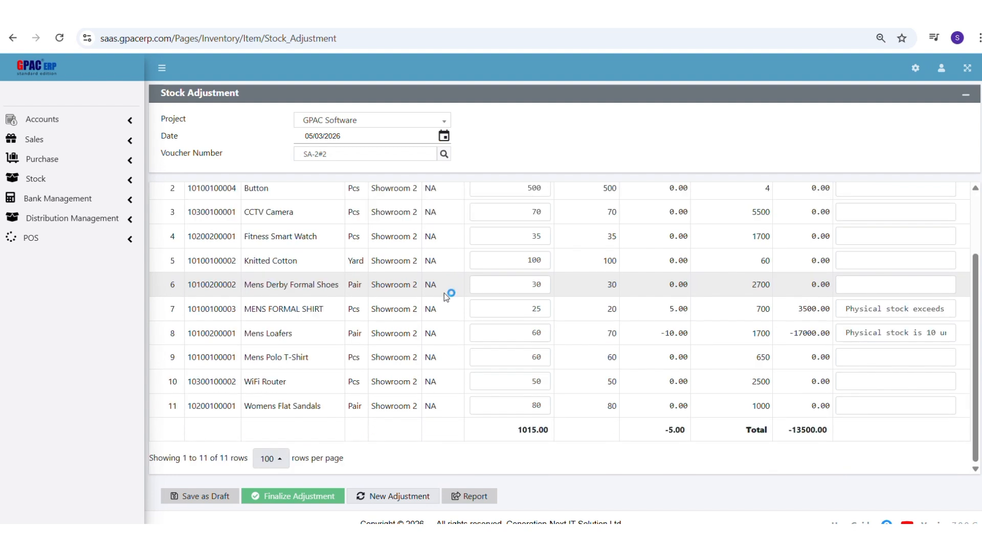
pyautogui.click(203, 496)
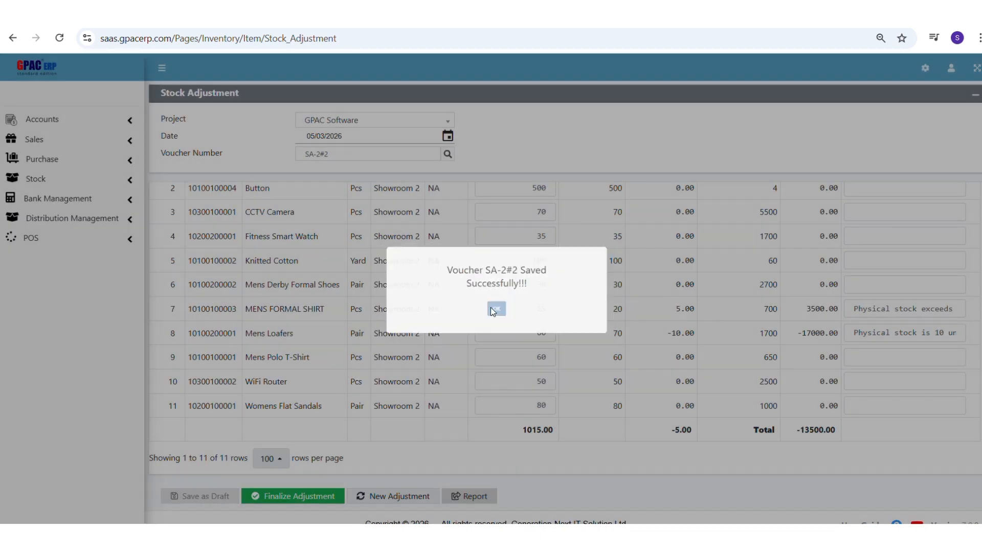
pyautogui.click(495, 309)
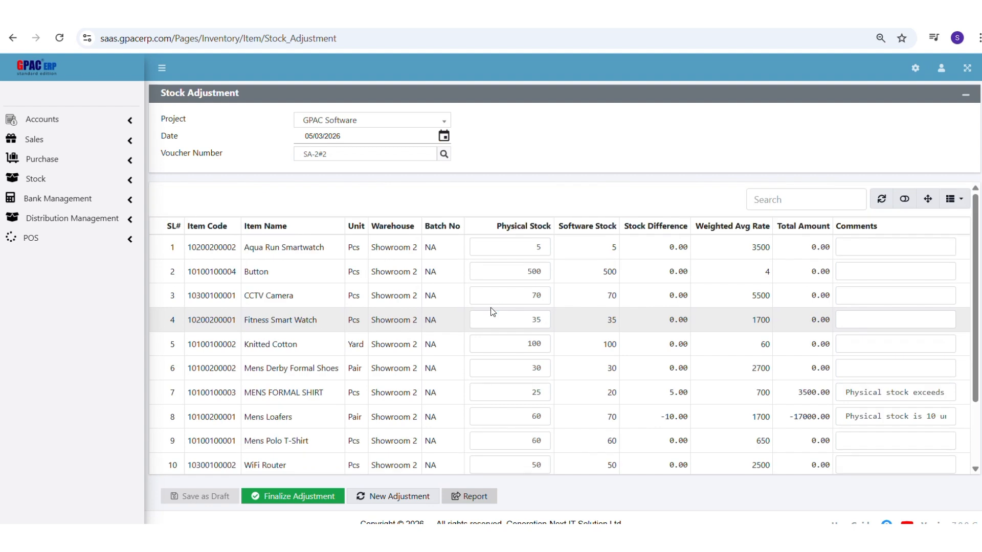
# Reopen the Stock Adjustment form and check the MENS FORMAL SHIRT row in the saved draft
pyautogui.click(92, 181)
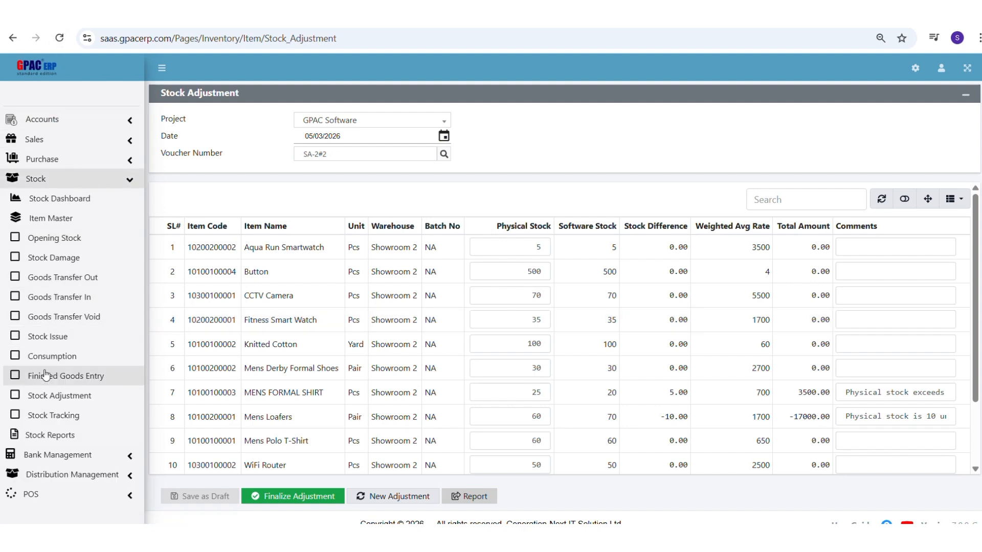
pyautogui.click(77, 403)
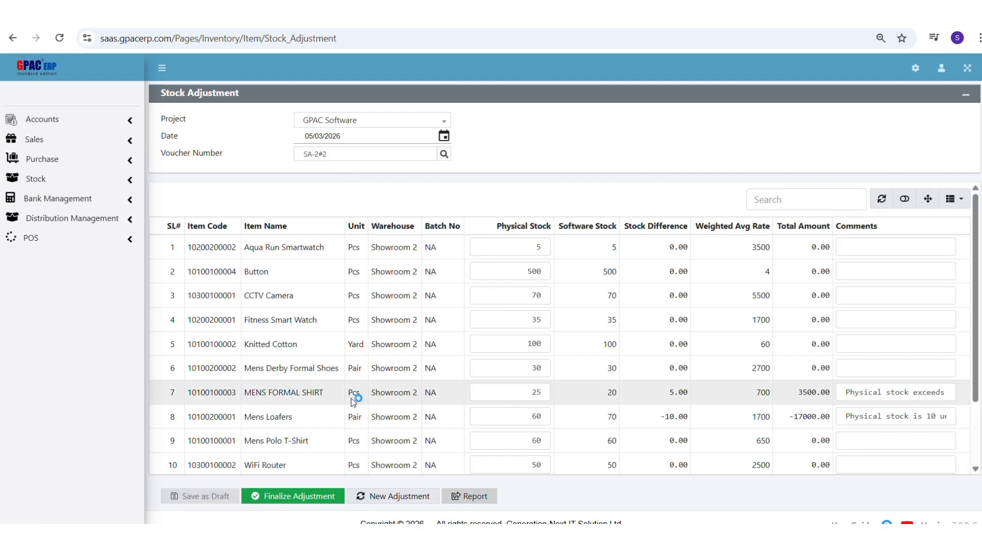
pyautogui.scroll(-2, 352, 401)
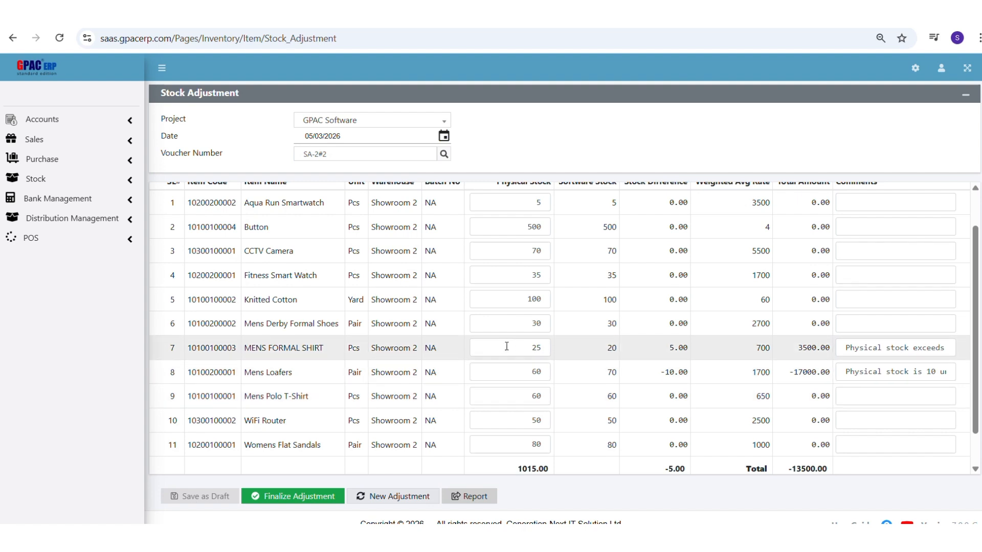
pyautogui.click(541, 345)
pyautogui.scroll(1, 594, 348)
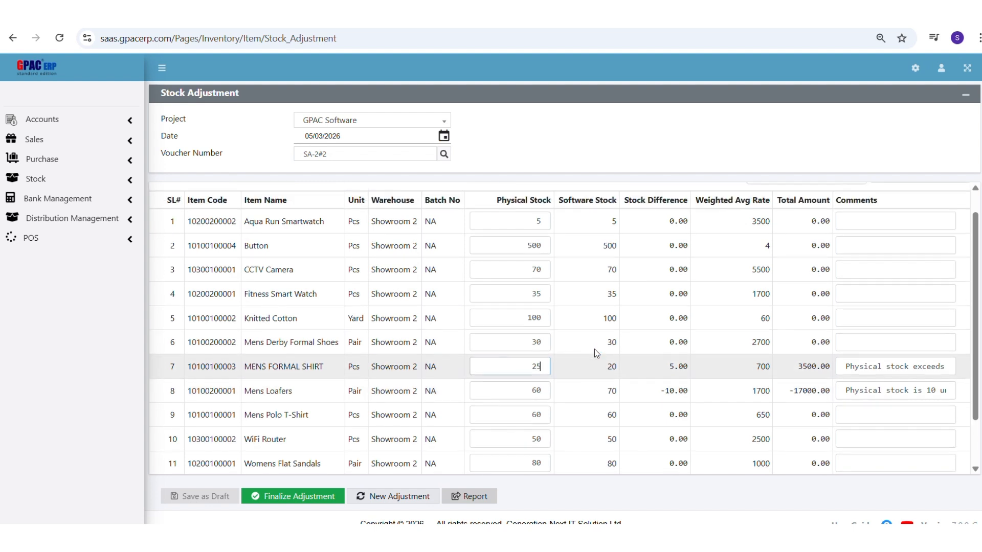
# Set the physical stock of Fitness Smart Watch to 40
pyautogui.scroll(-2, 594, 348)
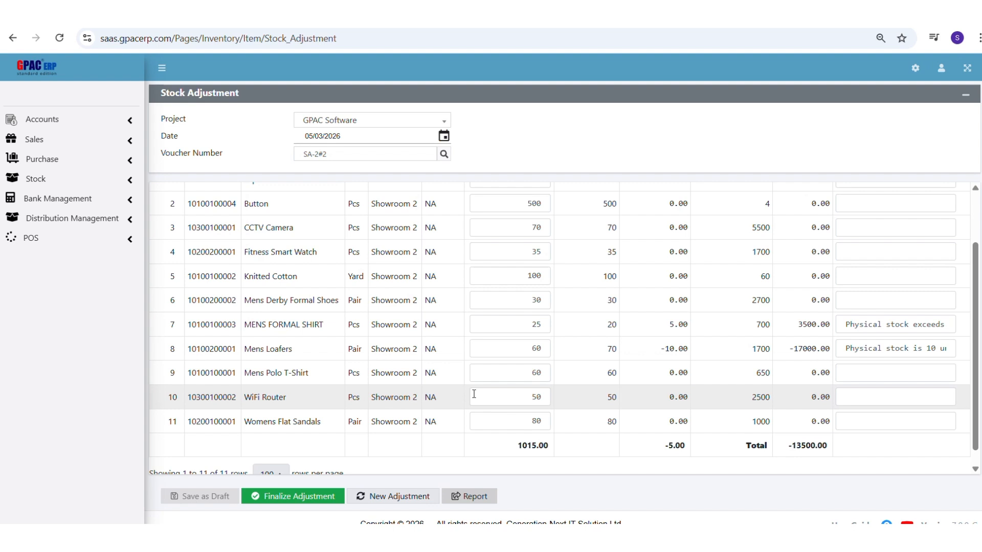
pyautogui.doubleClick(547, 253)
pyautogui.write('4')
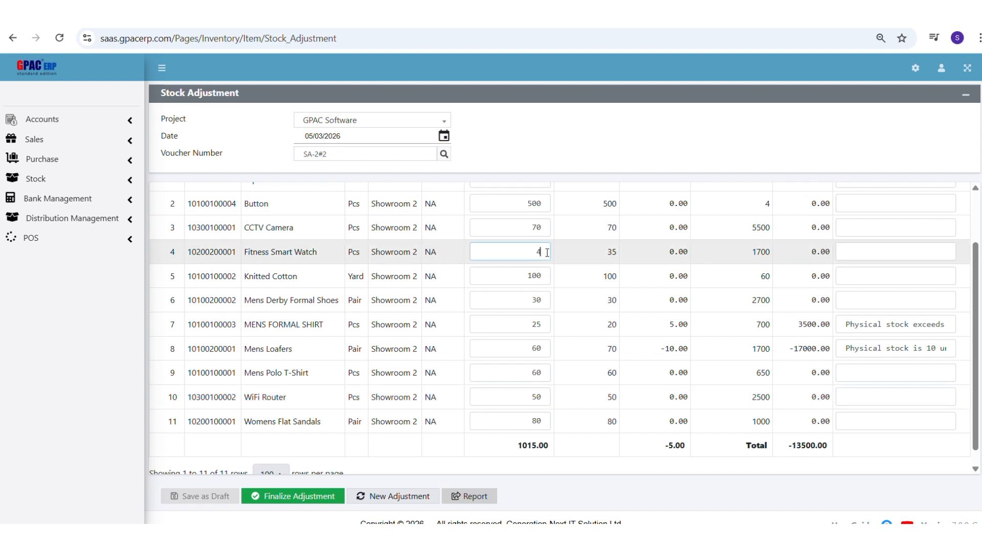
pyautogui.write('0')
pyautogui.press('Tab')
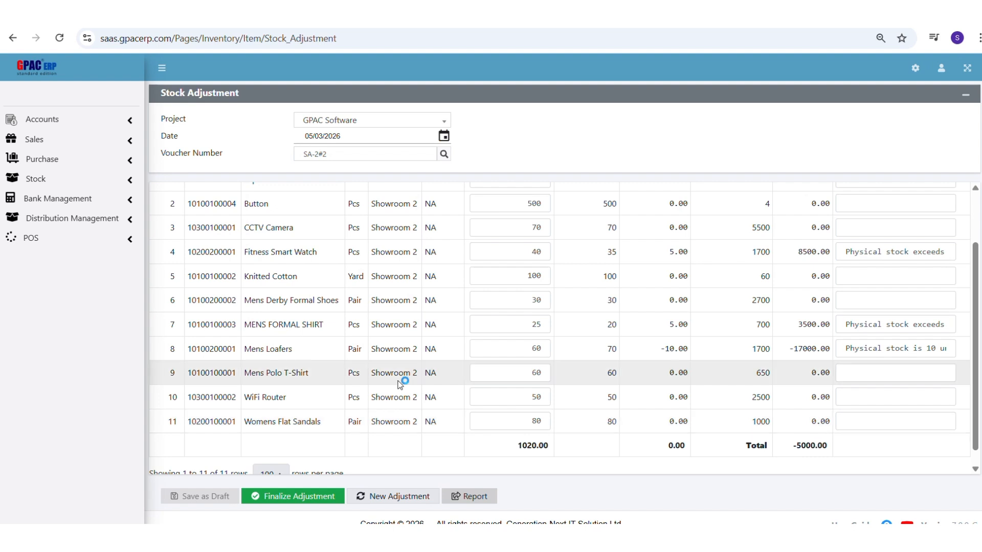
# Finalize the stock adjustment voucher and start a new adjustment
pyautogui.click(305, 495)
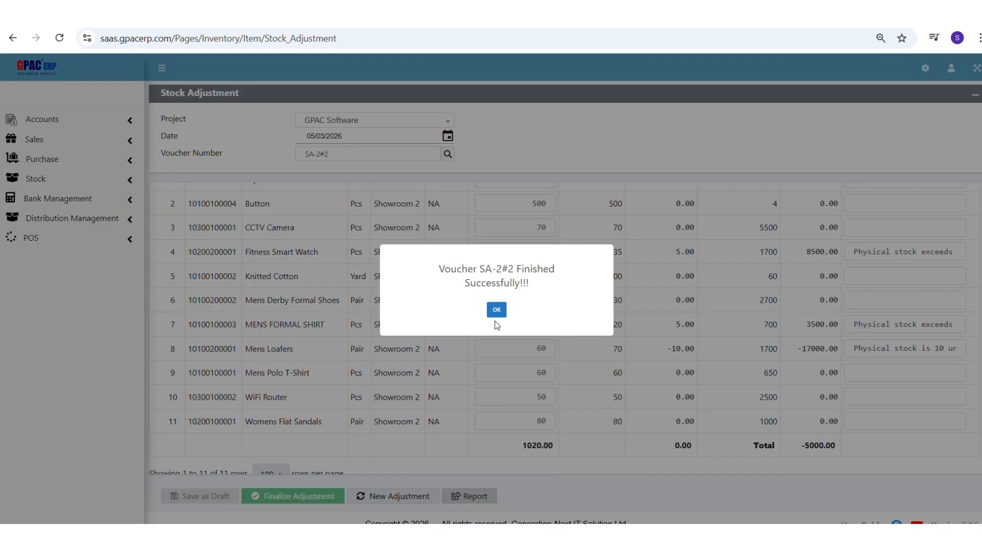
pyautogui.click(496, 310)
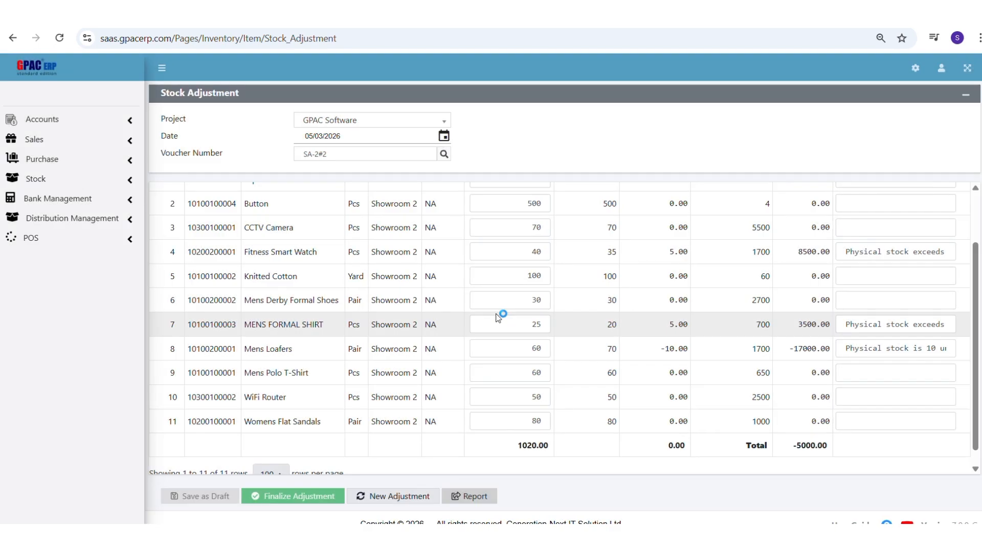
pyautogui.click(395, 495)
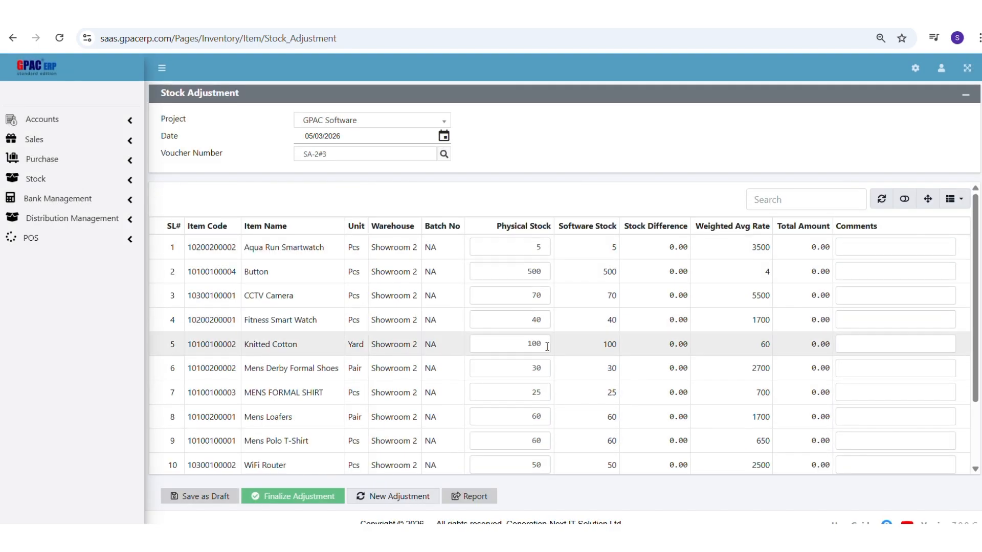
# Review the item quantities in the new adjustment, including the physical stock of Fitness Smart Watch
pyautogui.scroll(-1, 547, 347)
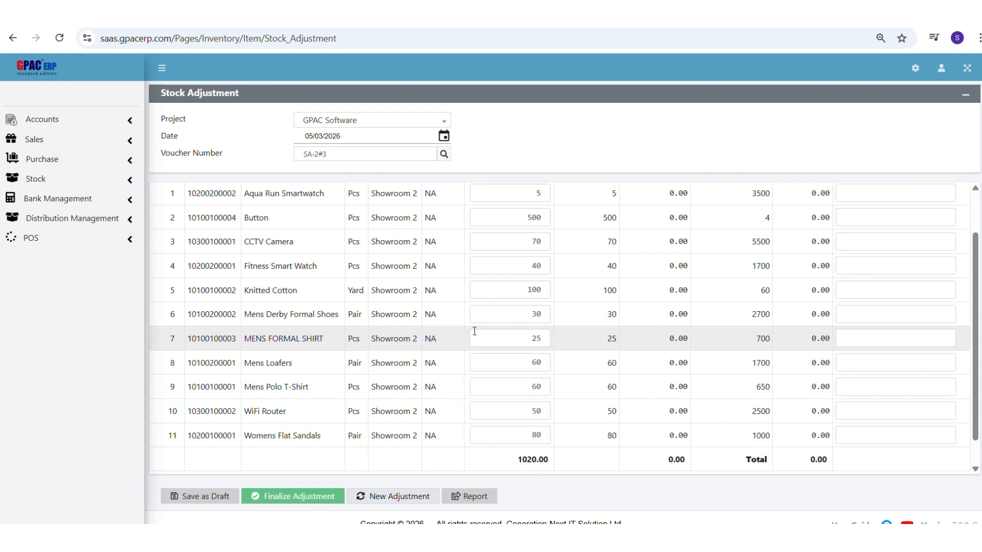
pyautogui.click(528, 264)
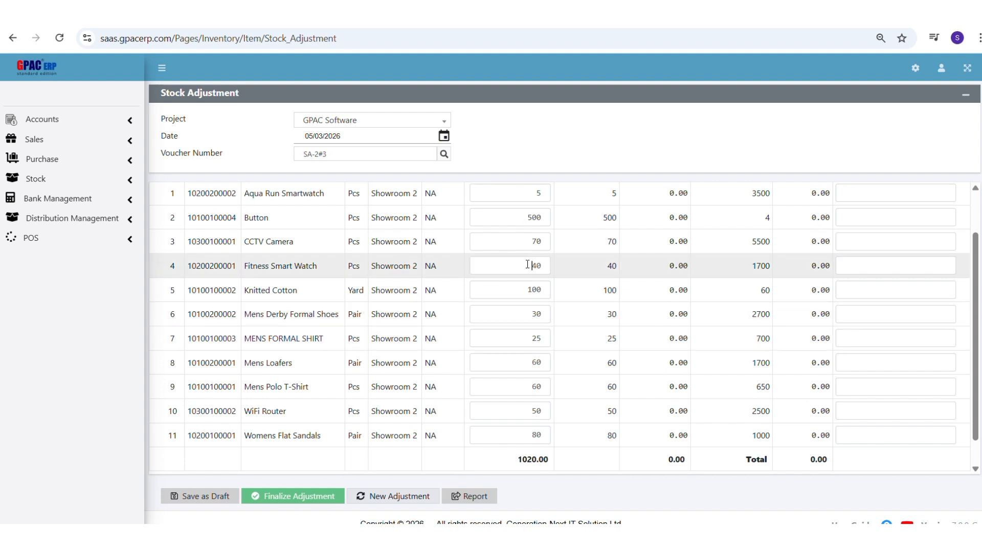
pyautogui.moveTo(528, 264); pyautogui.dragTo(548, 264)
pyautogui.click(557, 265)
pyautogui.scroll(1, 557, 264)
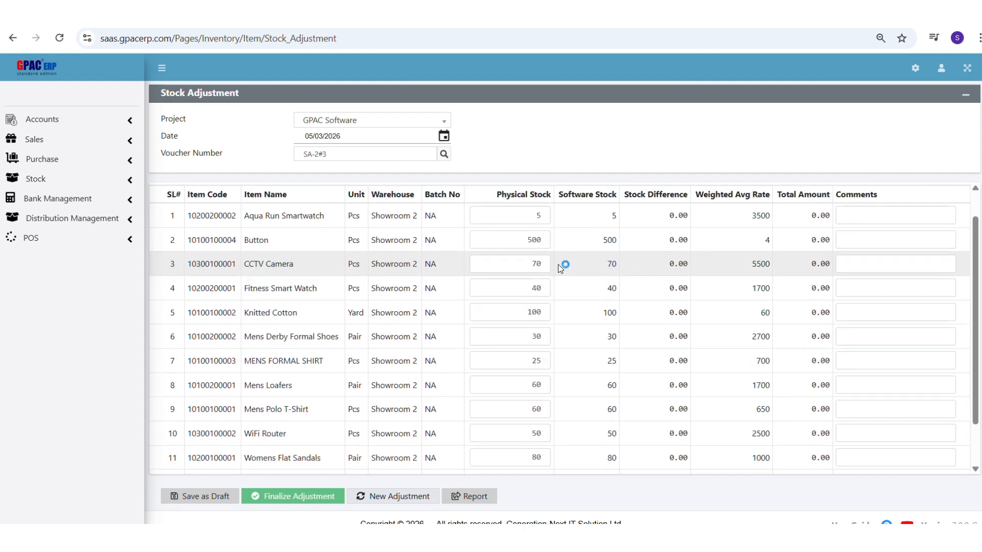
pyautogui.scroll(-2, 558, 265)
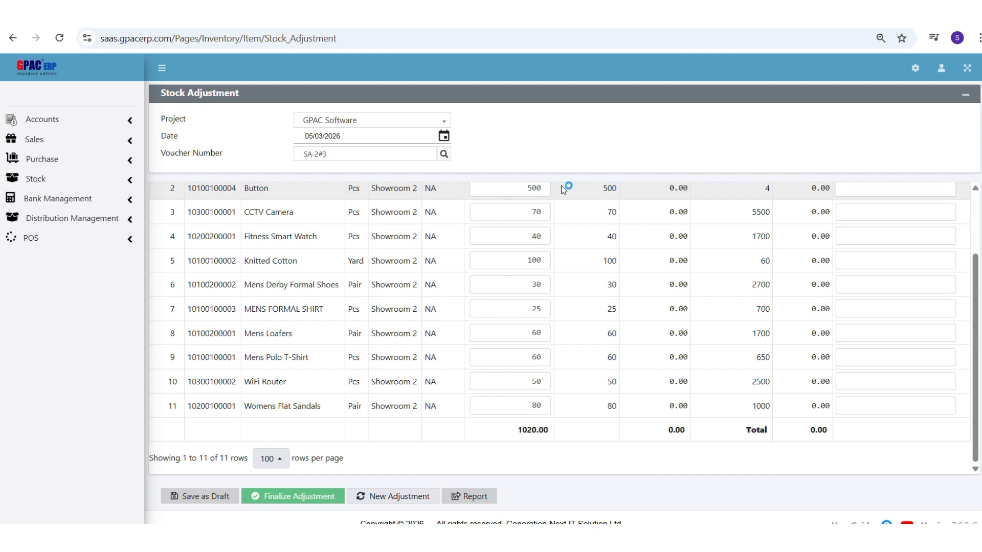
# Open the stock adjustment's voucher report dialog and close it without generating an invoice
pyautogui.click(492, 499)
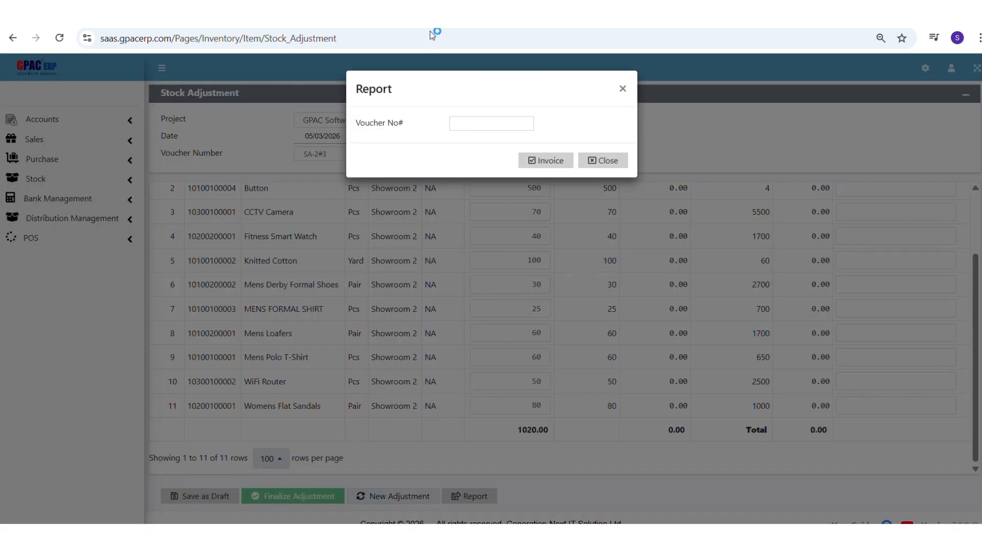
pyautogui.click(622, 89)
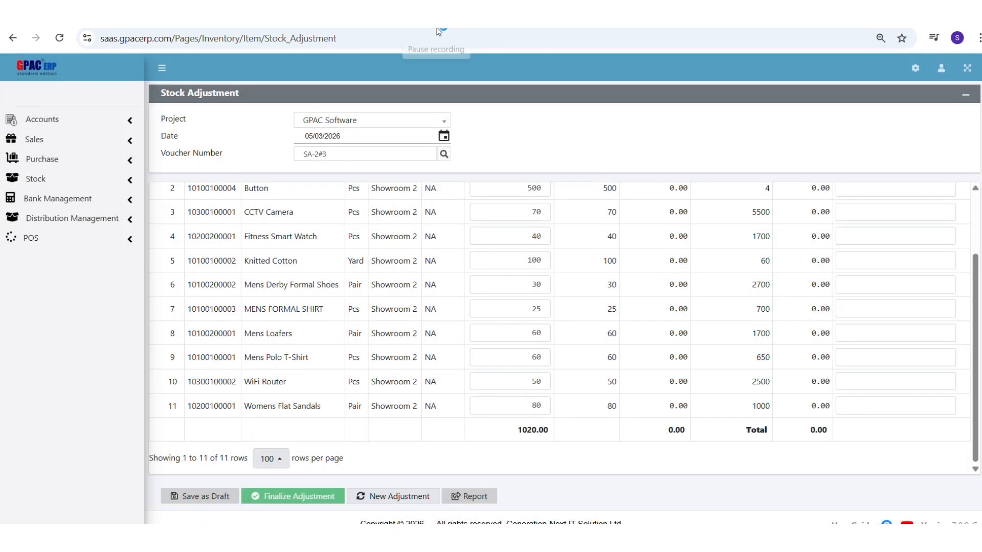
pyautogui.click(466, 51)
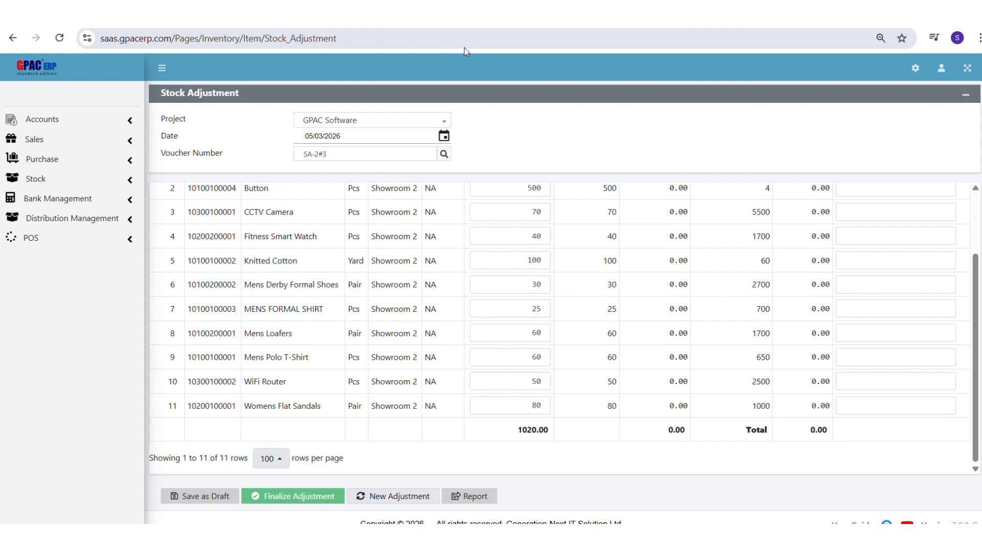
pyautogui.click(465, 51)
pyautogui.click(466, 50)
pyautogui.click(466, 51)
pyautogui.click(466, 51)
pyautogui.click(466, 51)
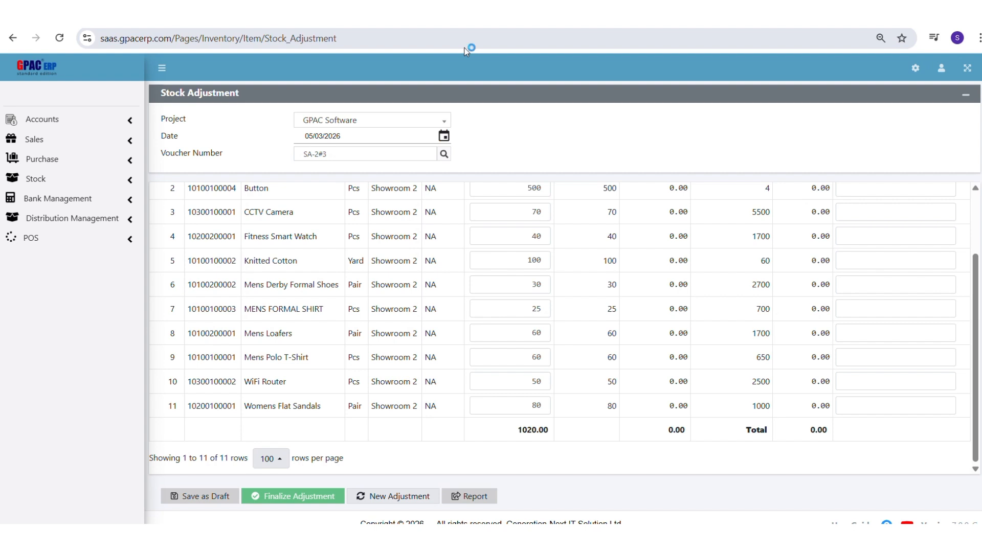